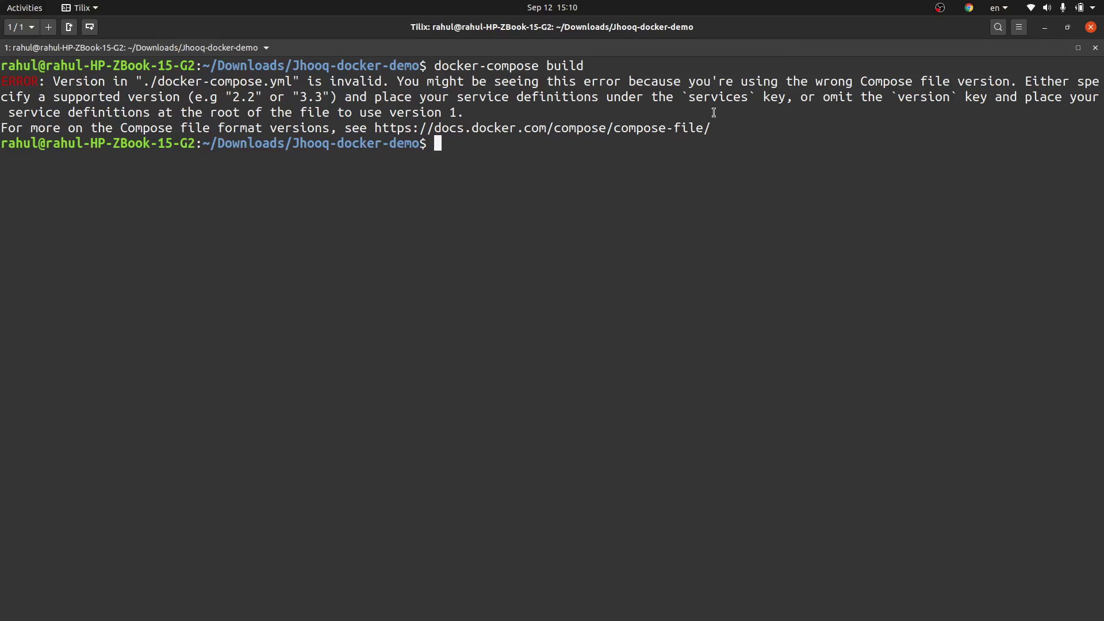
Highlight the invalid Compose version error, then bring up docker-compose.yml in IntelliJ.
left_click_drag(52, 82, 380, 82)
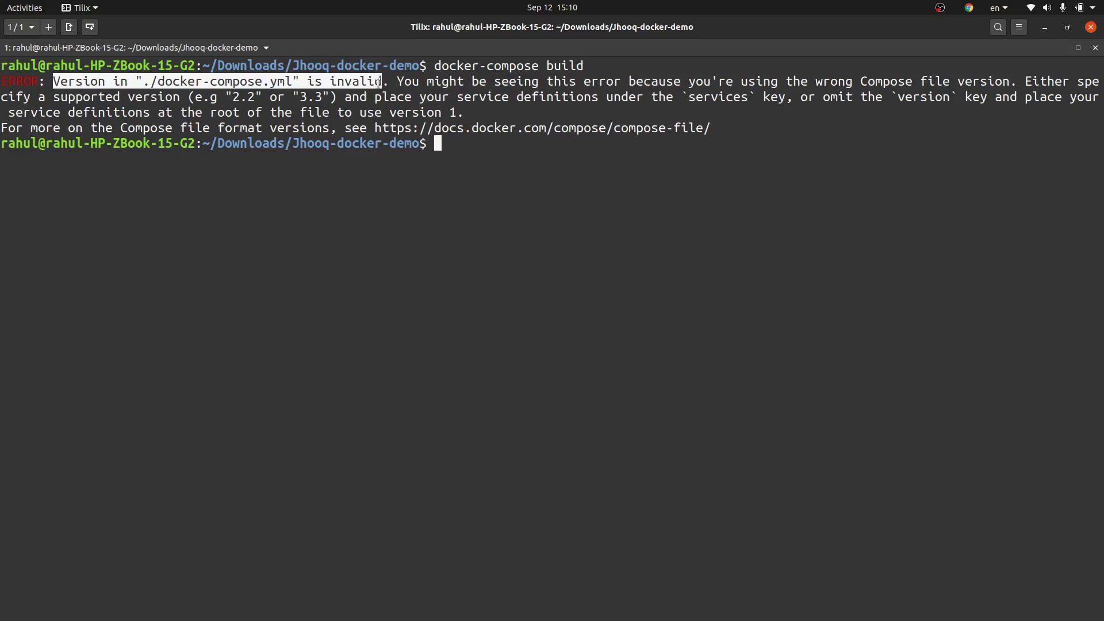
left_click(421, 208)
key("alt+shift+r")
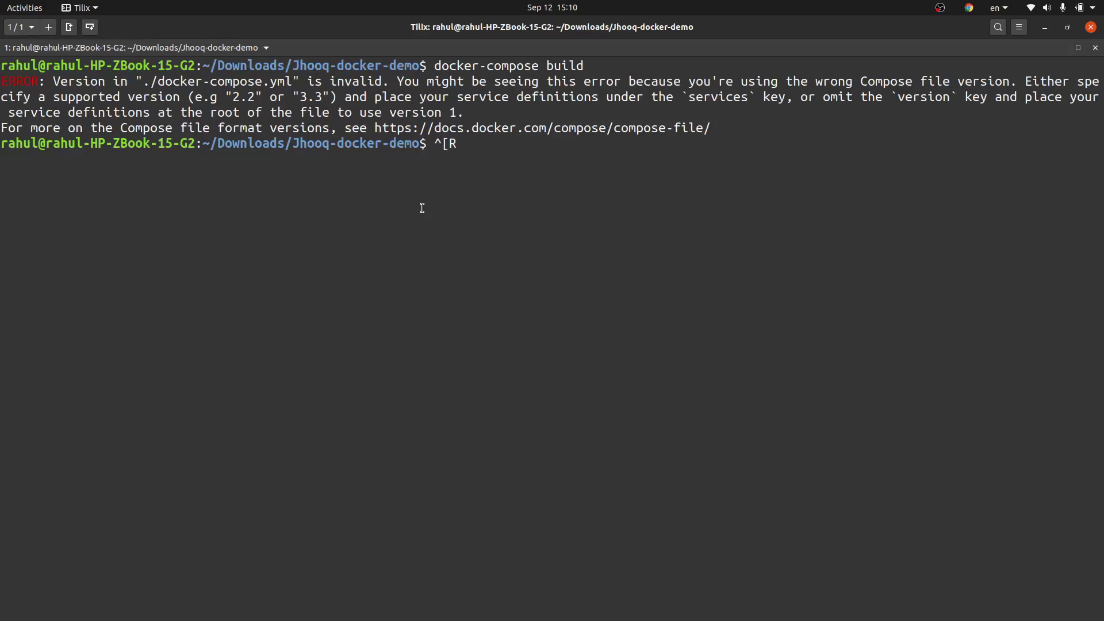
key("alt+Tab")
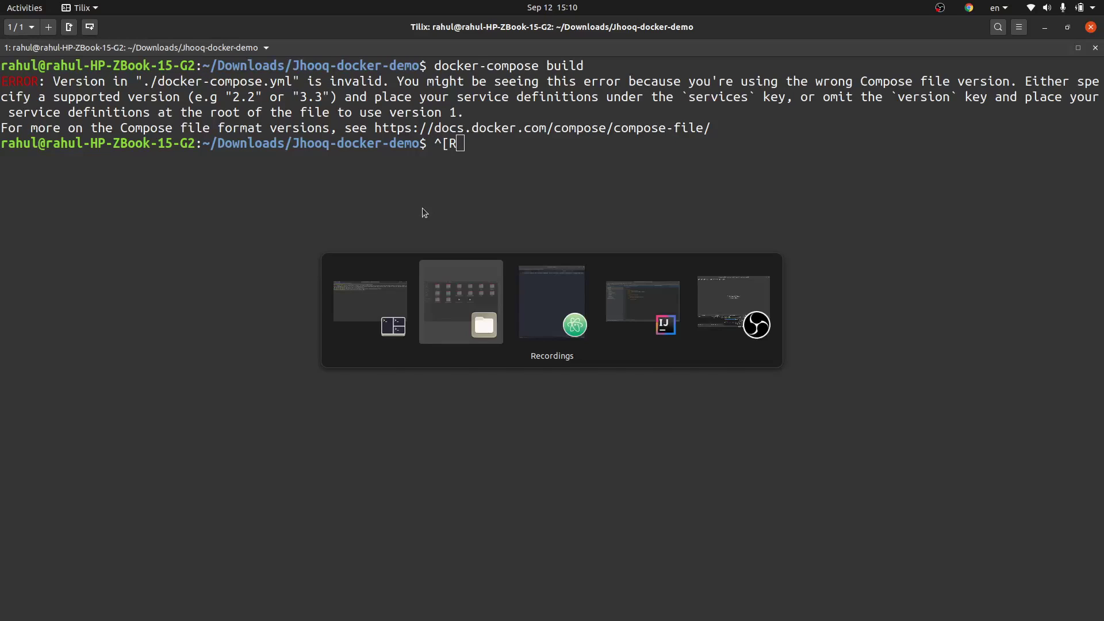
key("alt+Tab")
key("alt+Tab")
left_click(419, 306)
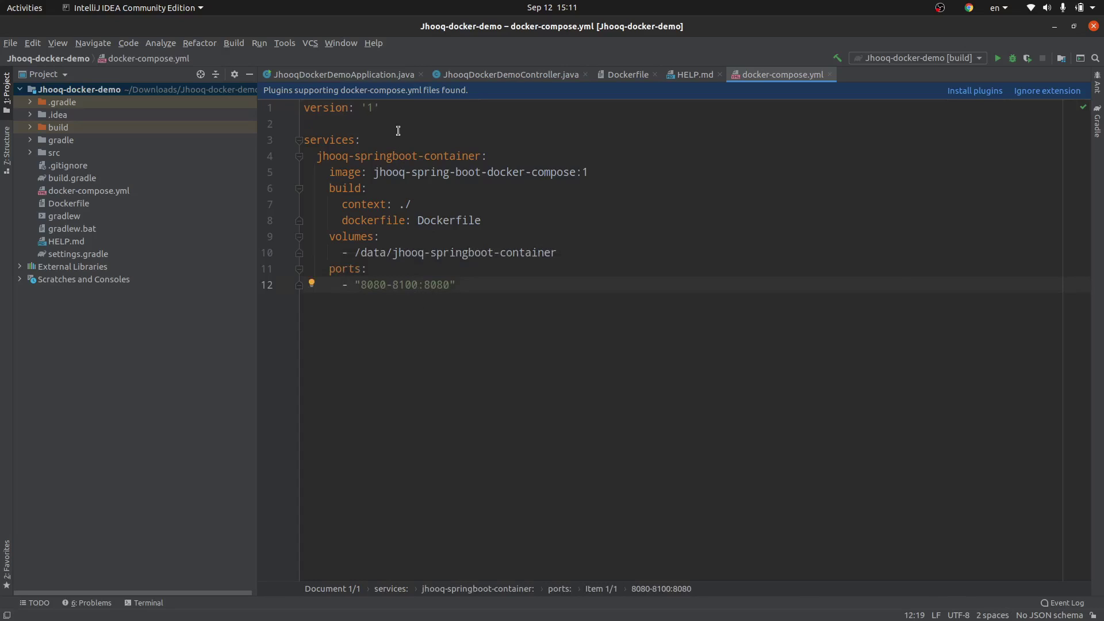
left_click_drag(379, 107, 303, 107)
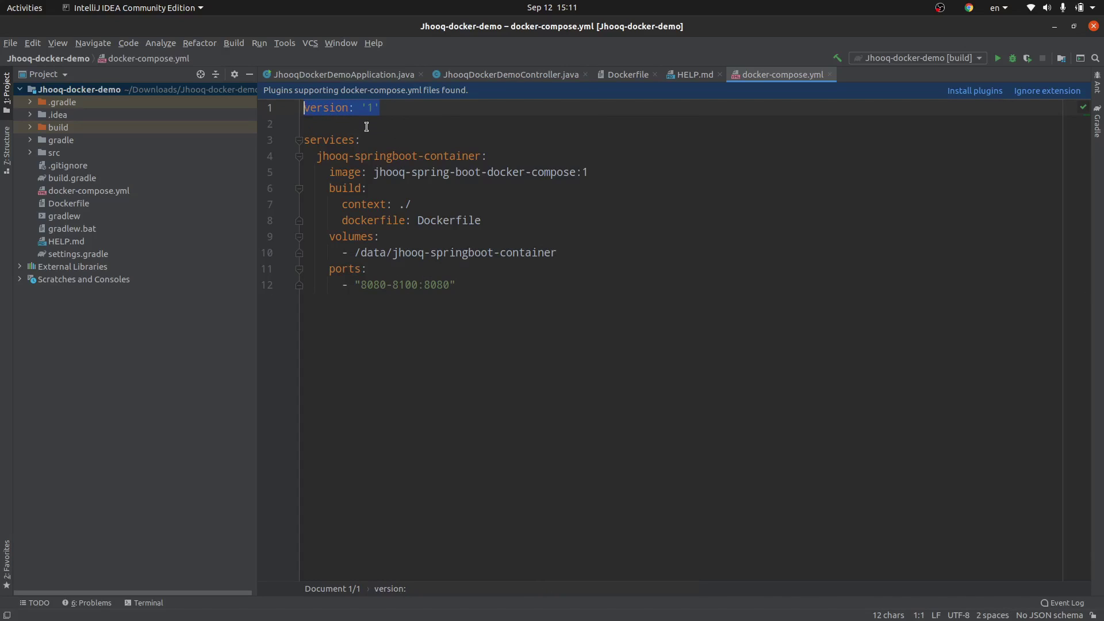
left_click_drag(472, 299, 305, 143)
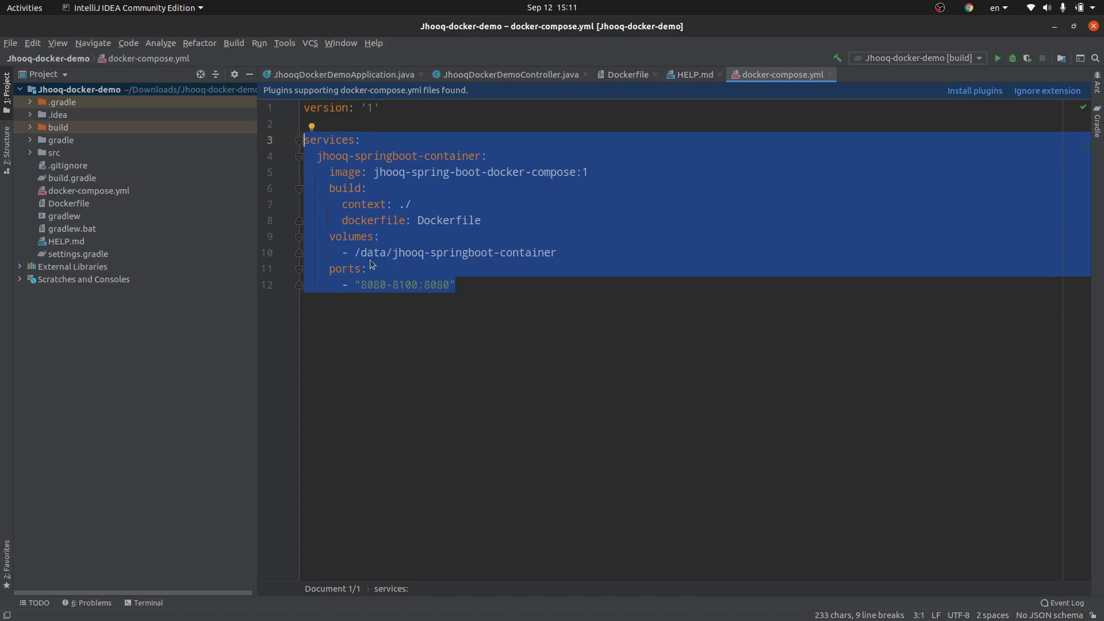
left_click(483, 387)
left_click_drag(463, 288, 304, 140)
left_click(373, 139)
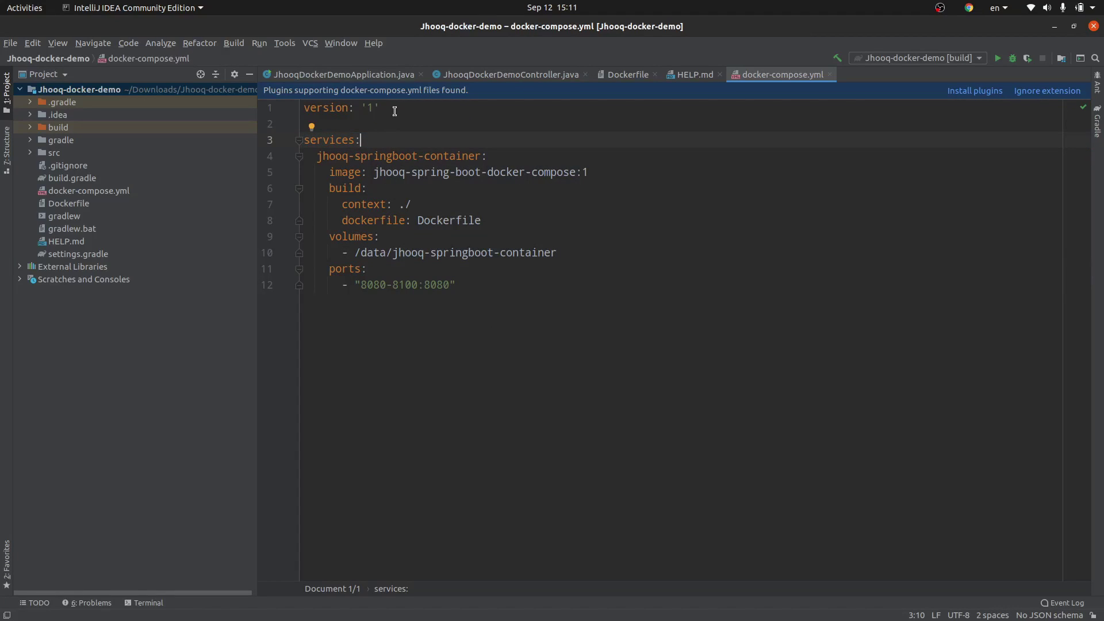
left_click_drag(394, 110, 302, 109)
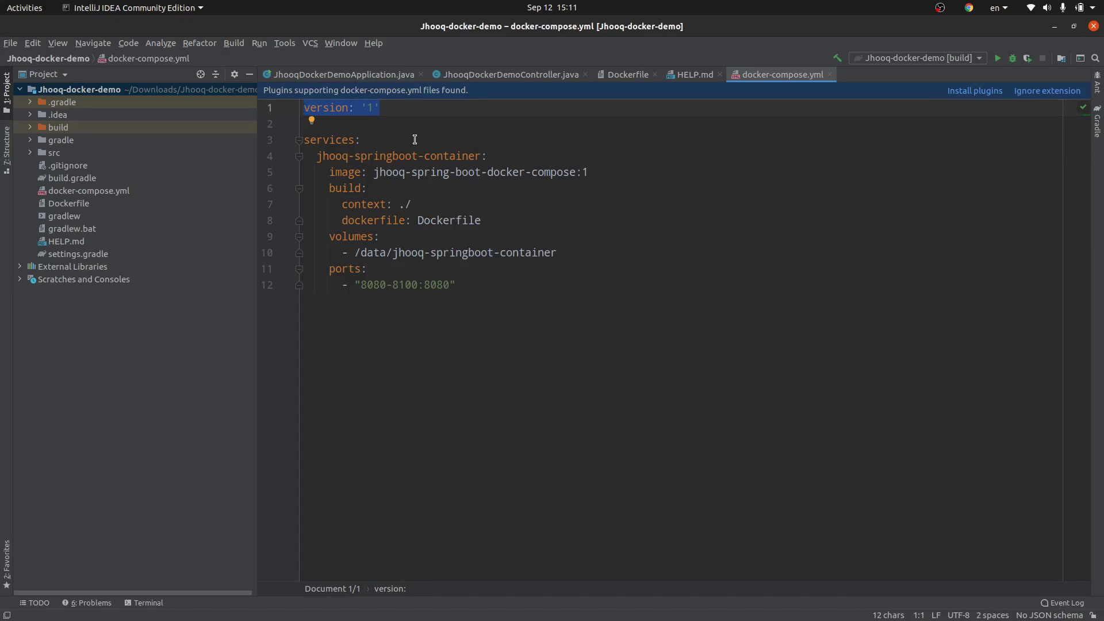
left_click(742, 324)
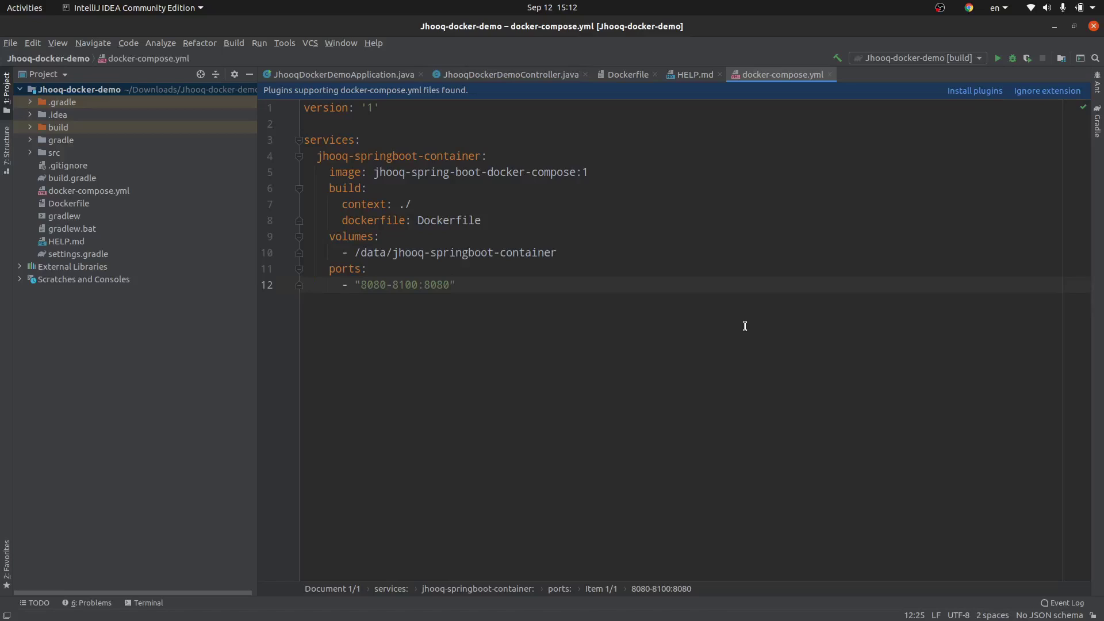
Clear the terminal and rerun docker-compose build, which still rejects the version.
key("alt+Tab")
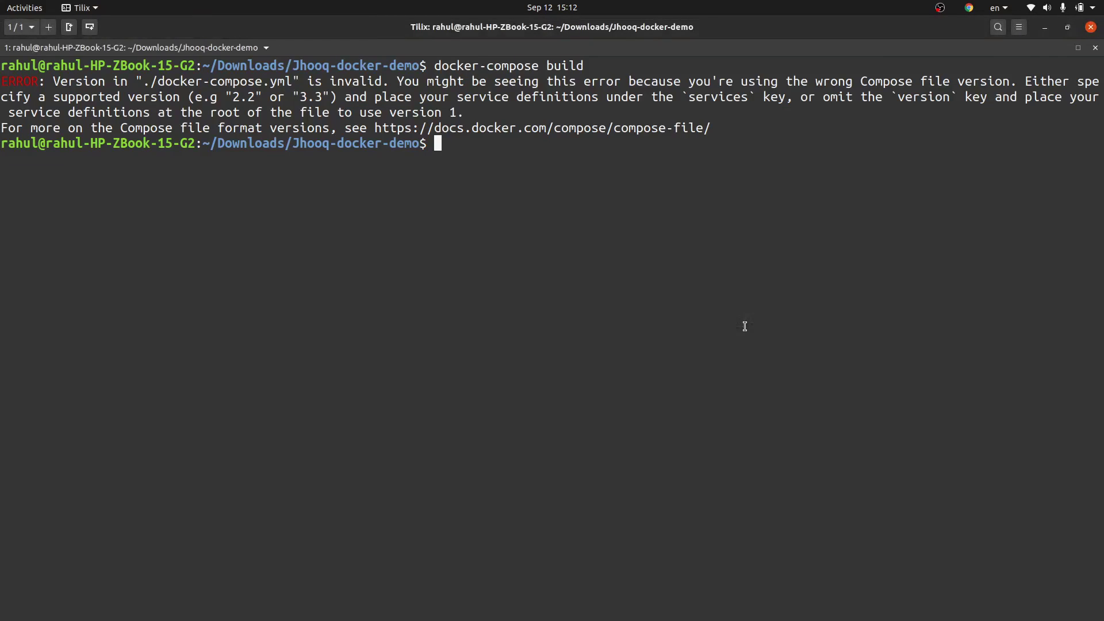
type("clear")
key("Return")
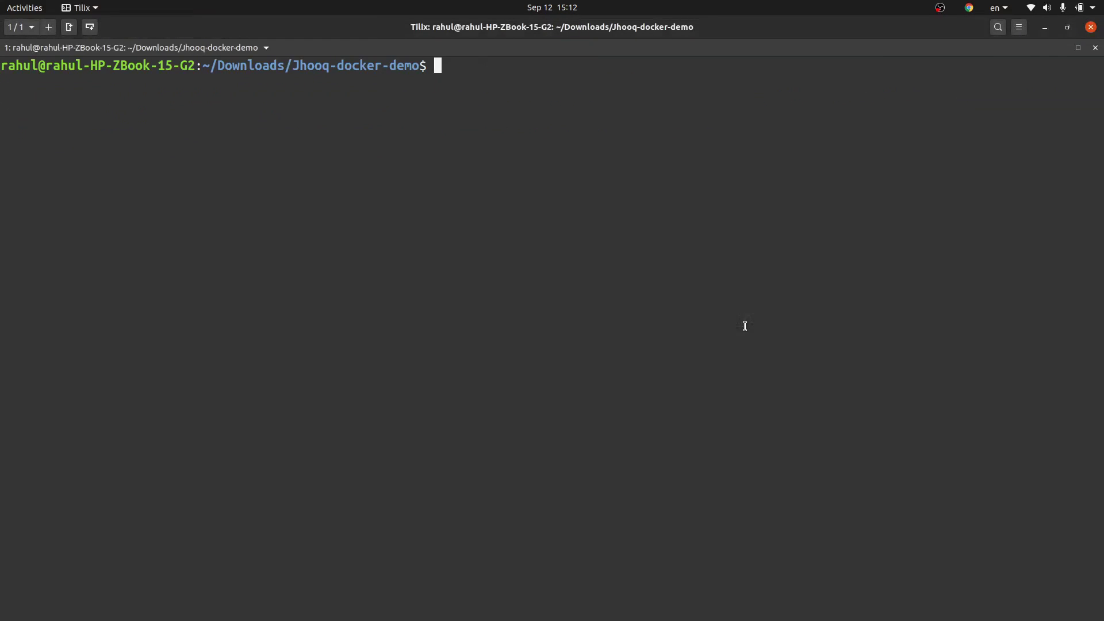
type("docke")
type("r-")
type("o")
type("mc")
key("BackSpace")
key("BackSpace")
key("BackSpace")
type("compose bui")
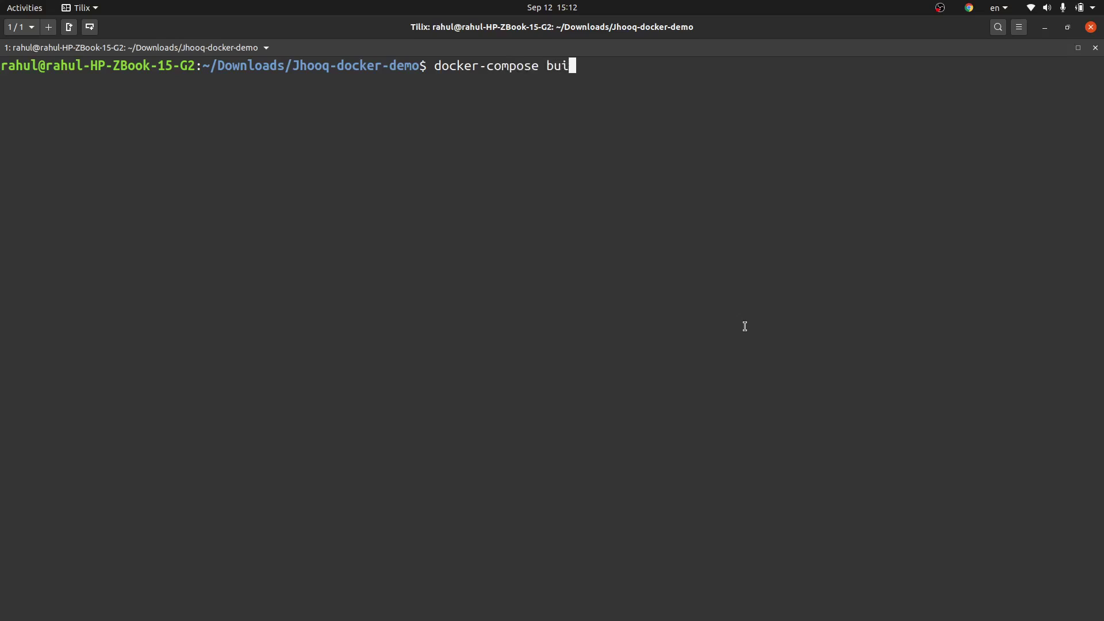
type("ld")
key("Return")
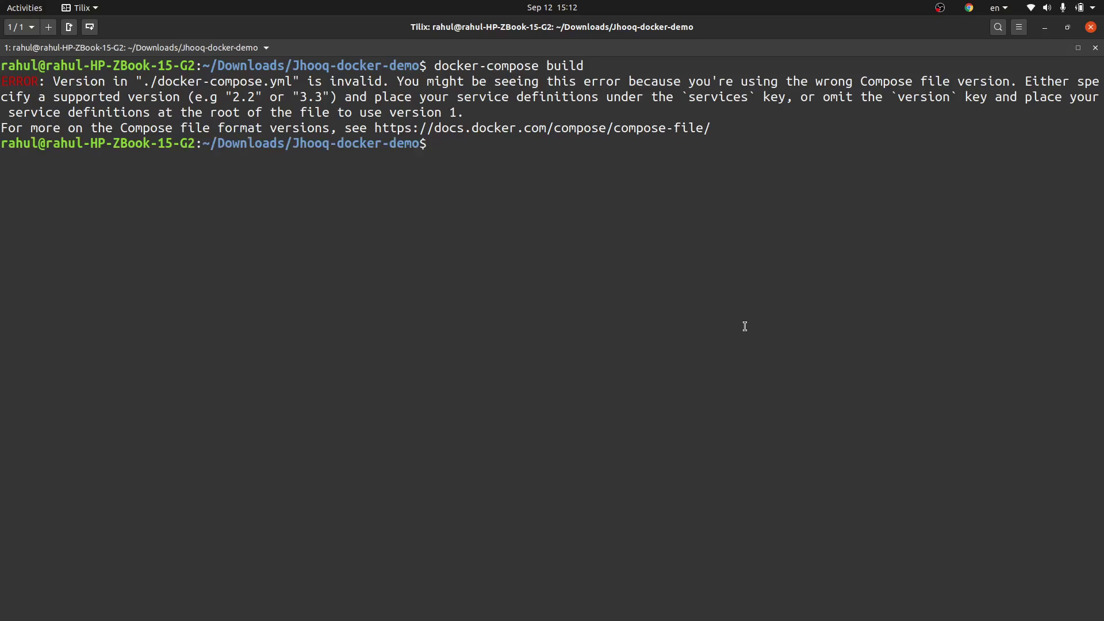
key("alt+Tab")
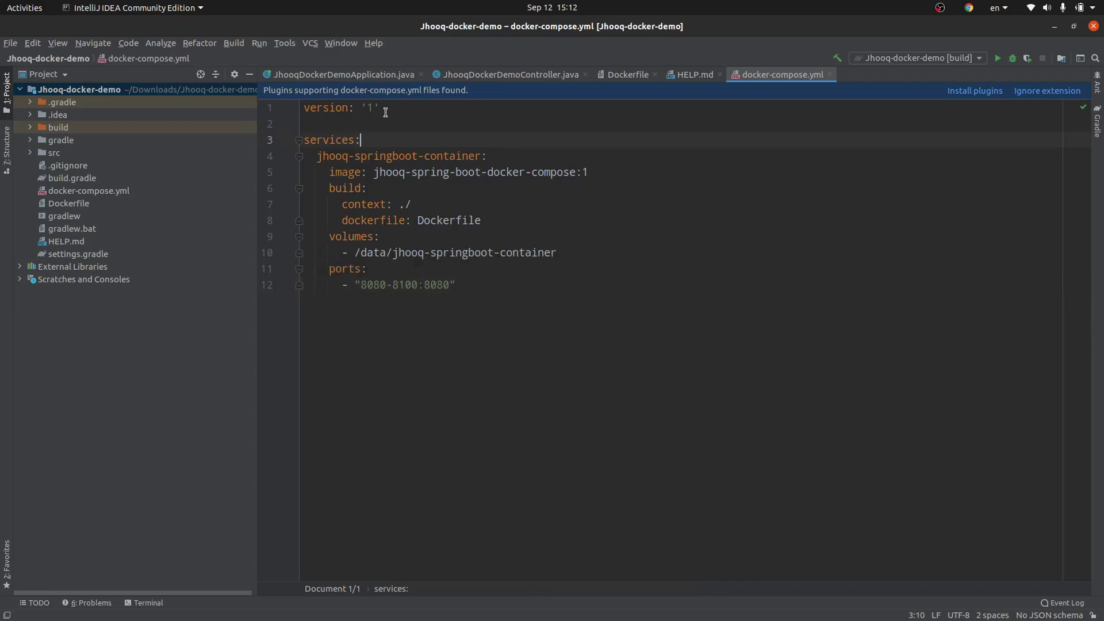
left_click_drag(381, 109, 334, 108)
left_click(607, 167)
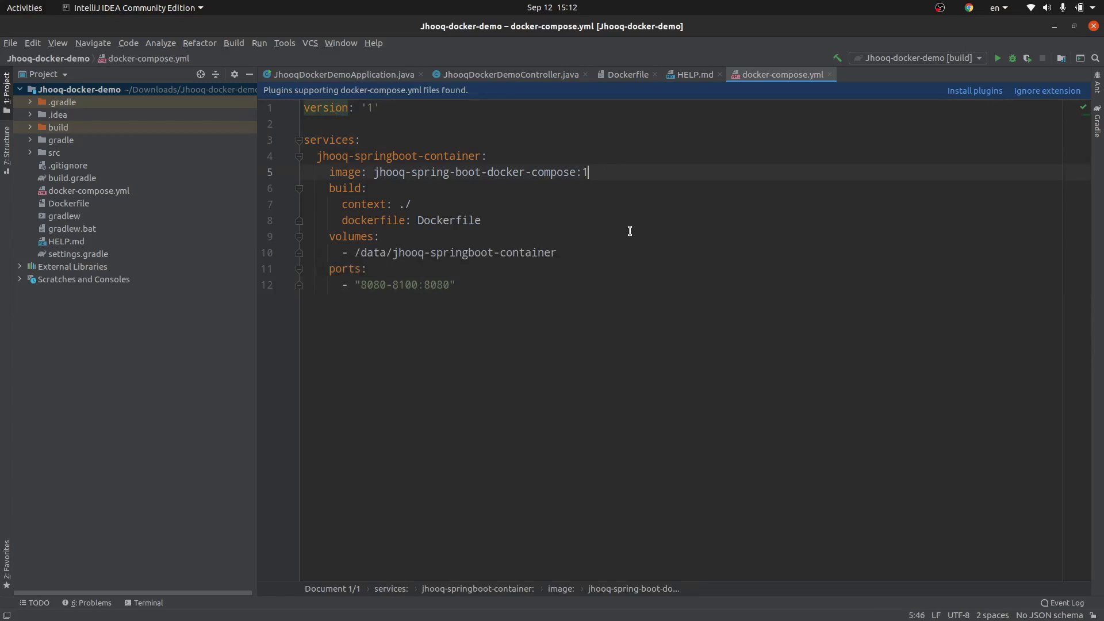
left_click(438, 141)
key("alt+Tab")
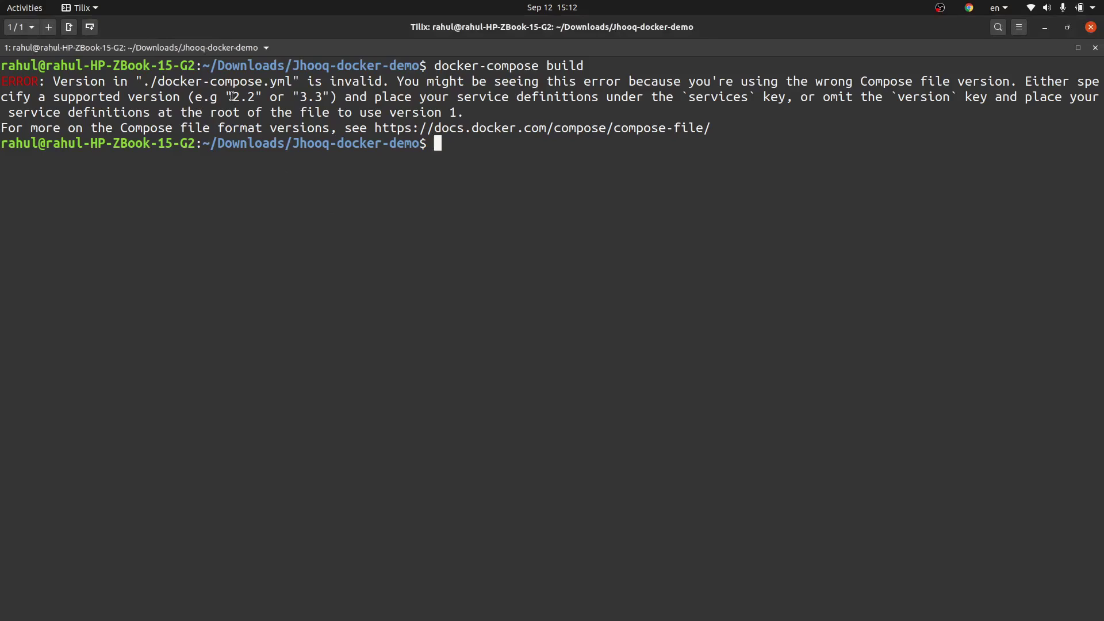
left_click_drag(232, 96, 248, 97)
Replace version '1' with '3' in docker-compose.yml, then return to Tilix.
key("alt+Tab")
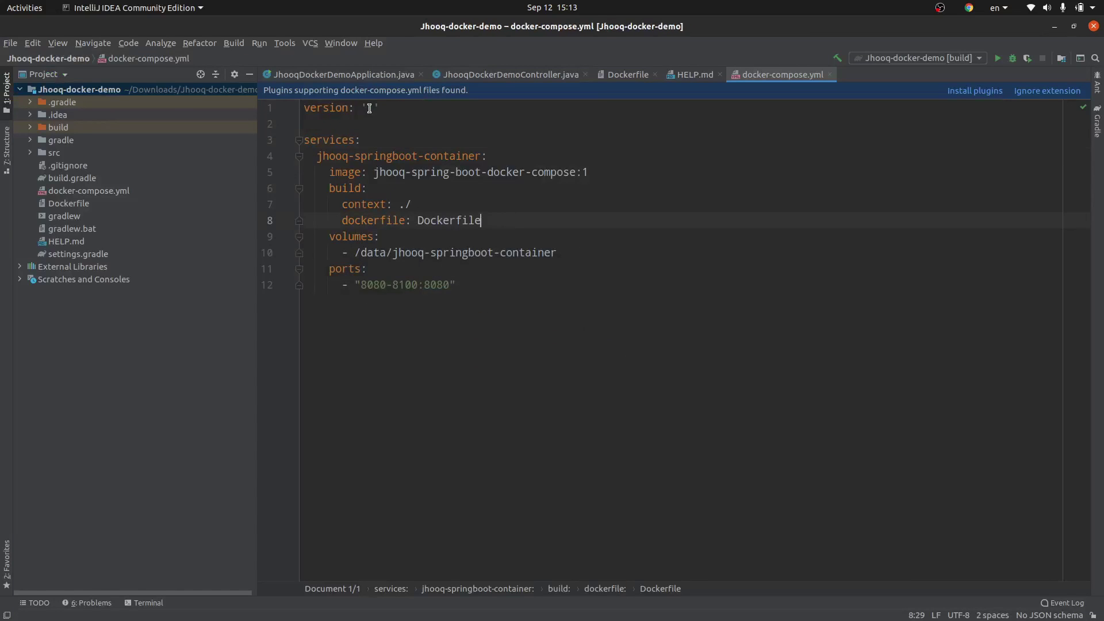
double_click(369, 109)
type("3")
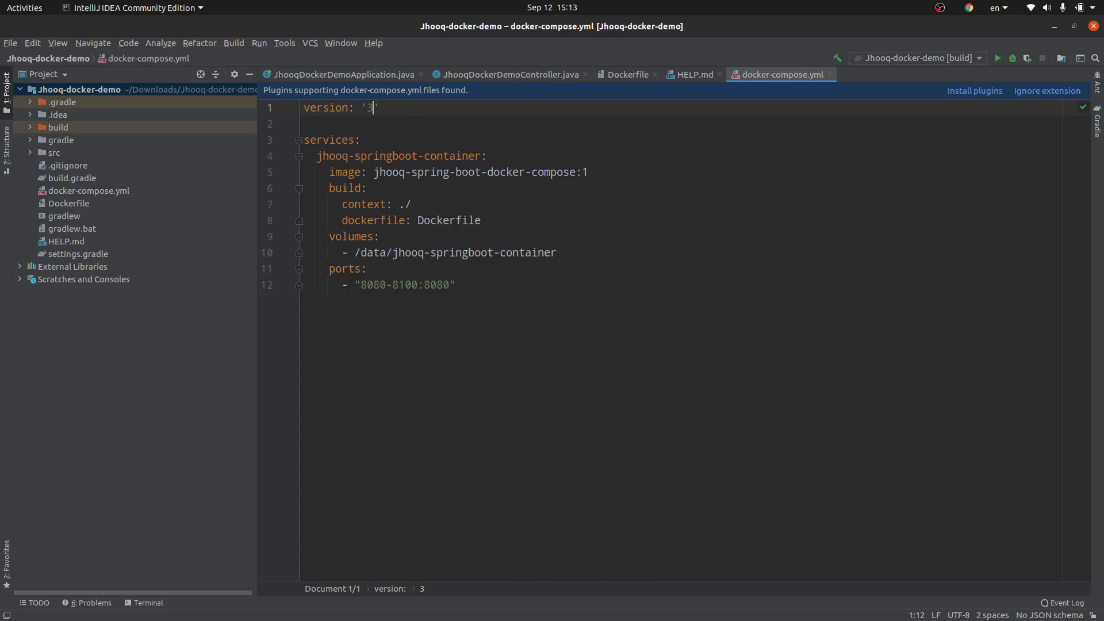
key("alt+Tab")
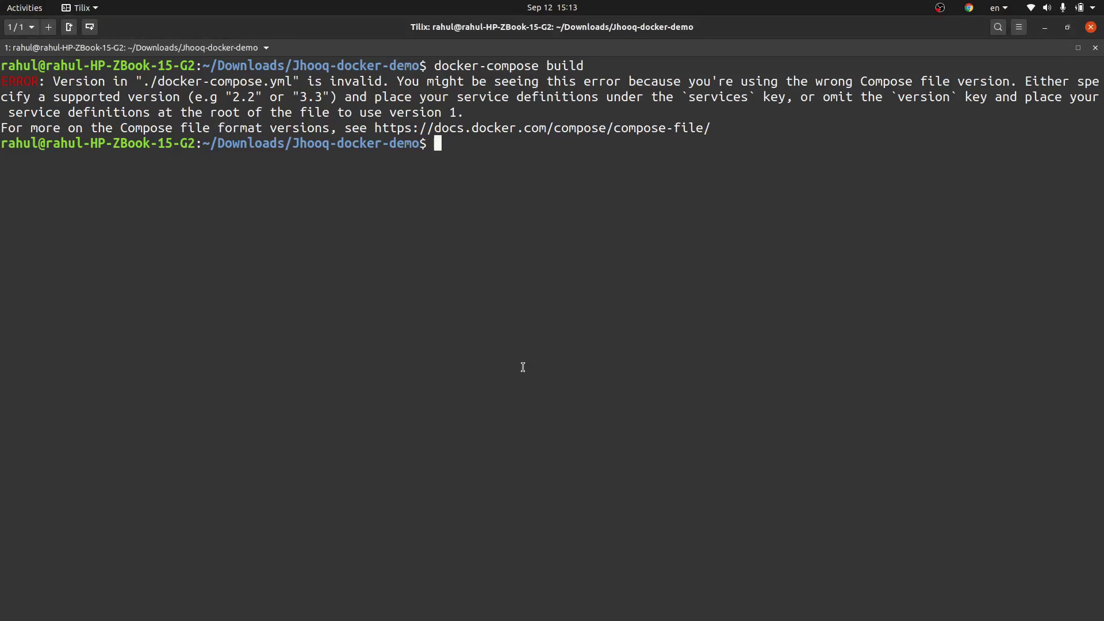
type("clear")
Clear and rerun docker-compose build, highlighting the two Successfully lines for jhooq-spring-boot-docker-compose:1.
key("Return")
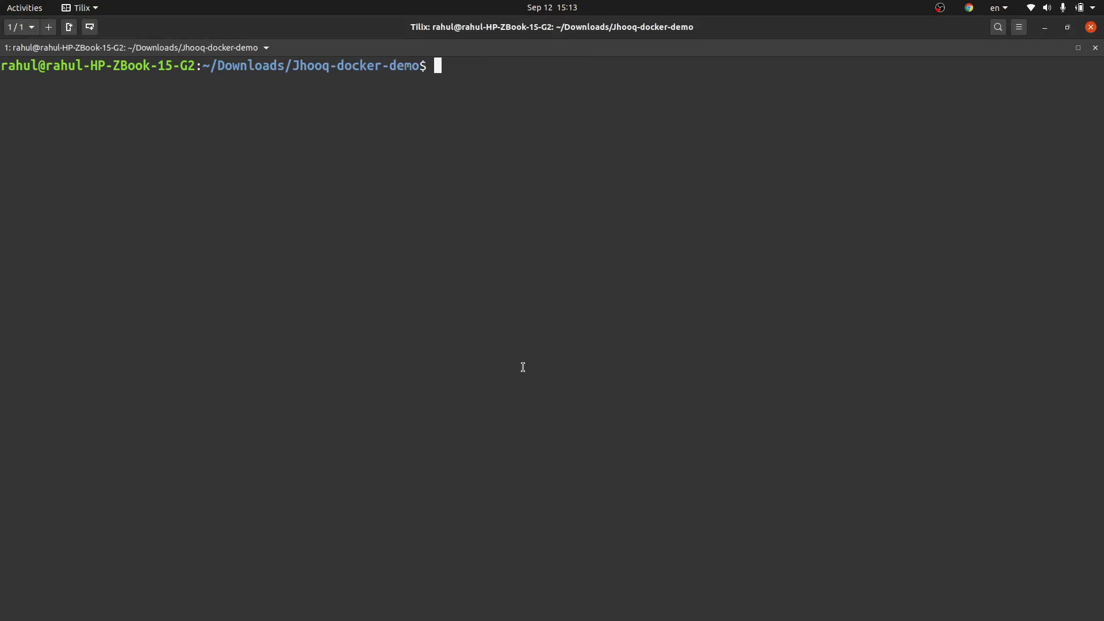
type("docker")
type("-co")
type("mpose build")
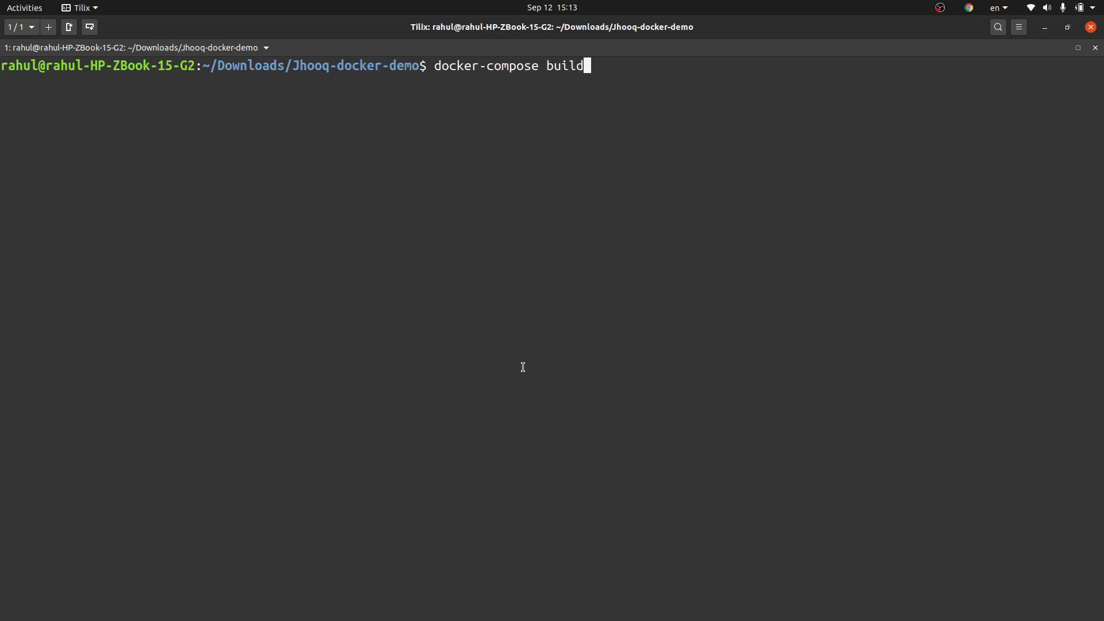
key("Return")
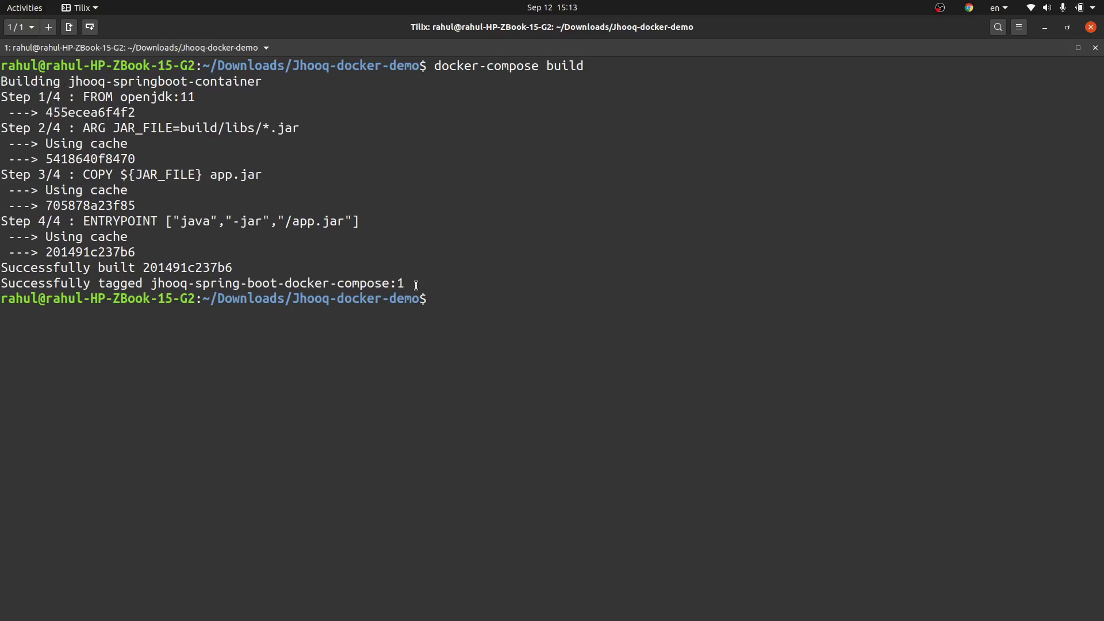
left_click_drag(415, 285, 2, 270)
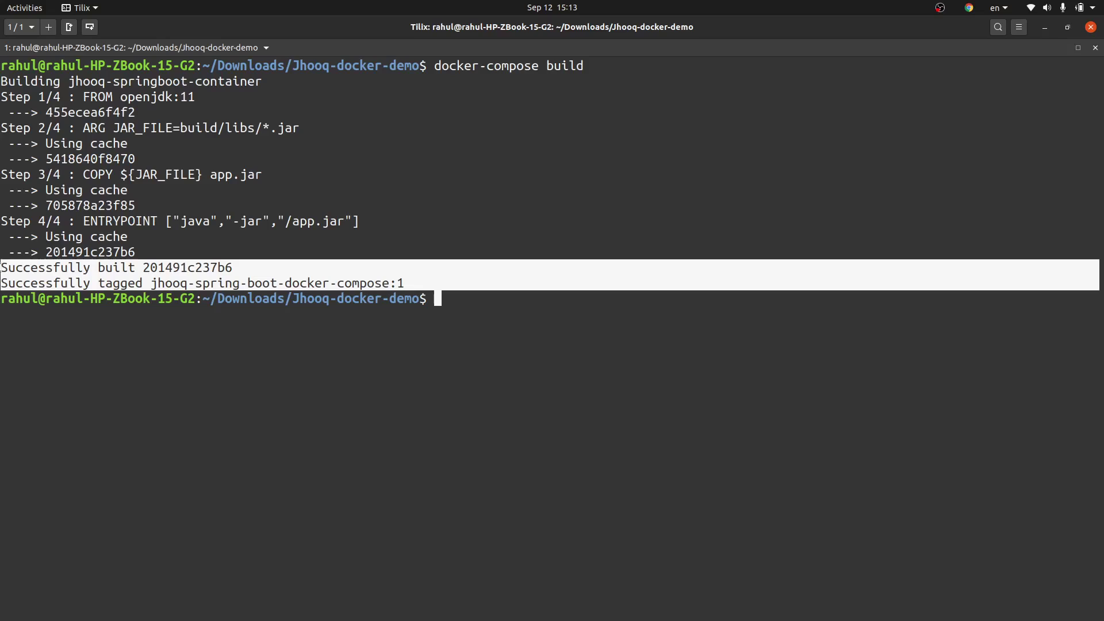
Clear the terminal highlight and switch to the YouTube channel page in Firefox.
left_click(213, 404)
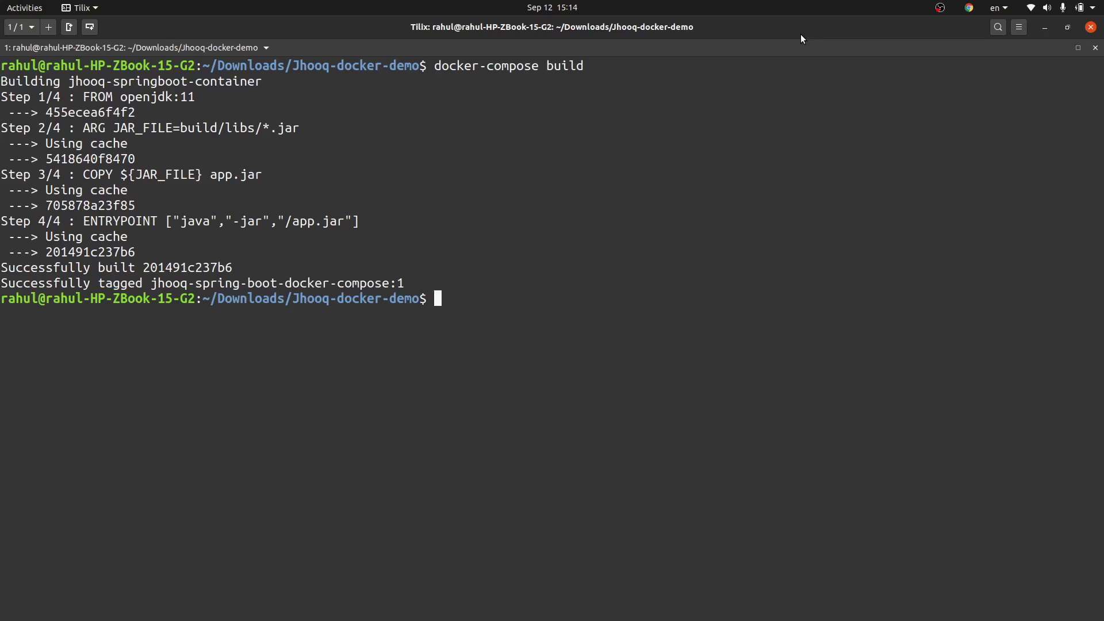
key("alt+Tab")
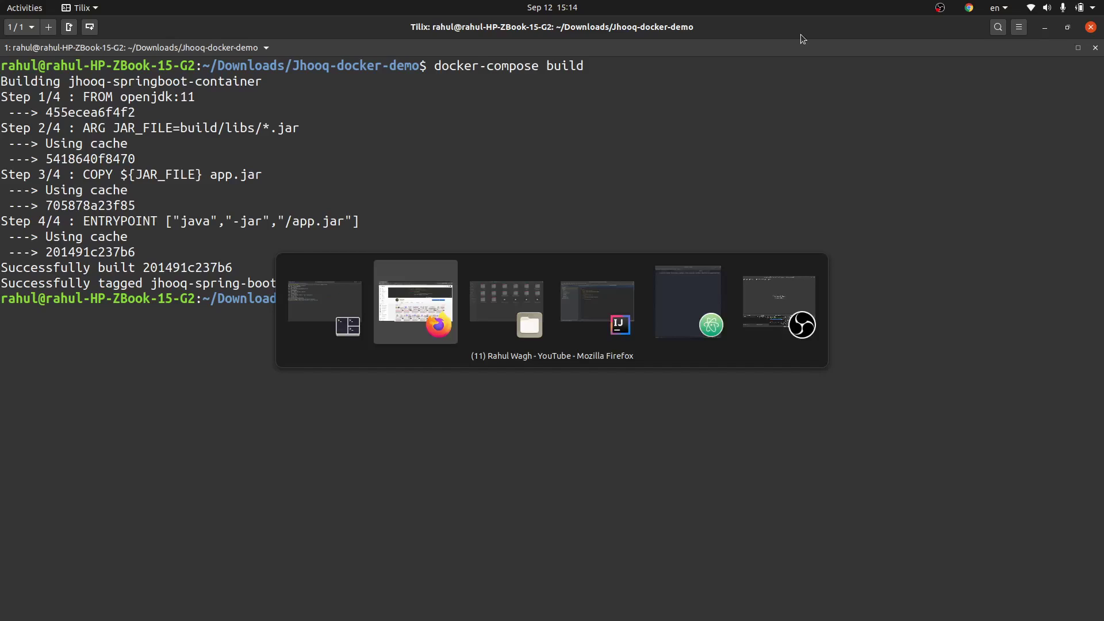